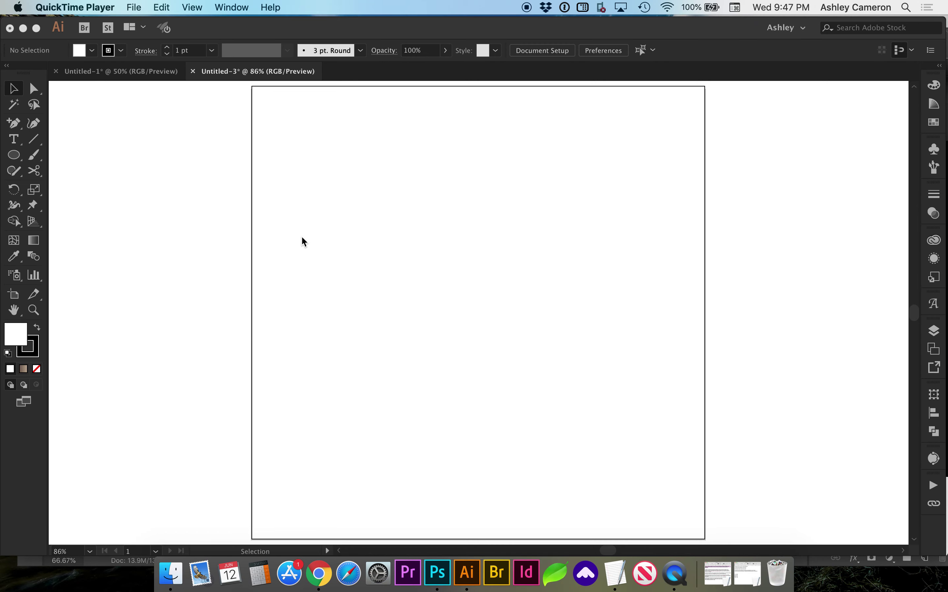
# Activate the Illustrator document and select the Ellipse tool.
pyautogui.click(284, 240)
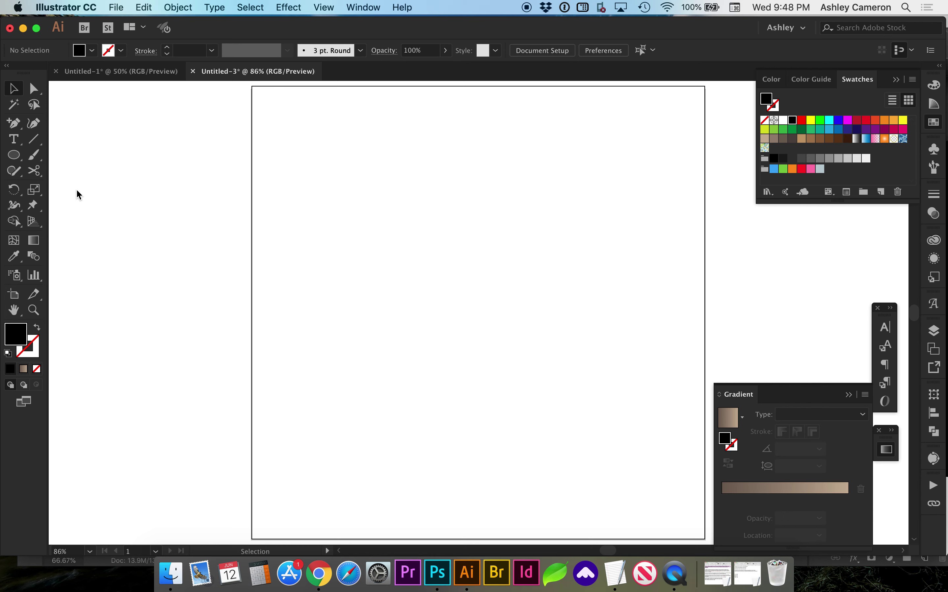
pyautogui.click(15, 159)
# Draw a circle, give it a gradient fill, and set the left stop to a darker swatch.
pyautogui.moveTo(328, 149)
pyautogui.mouseDown()
pyautogui.moveTo(353, 188)
pyautogui.moveTo(394, 212)
pyautogui.mouseUp()
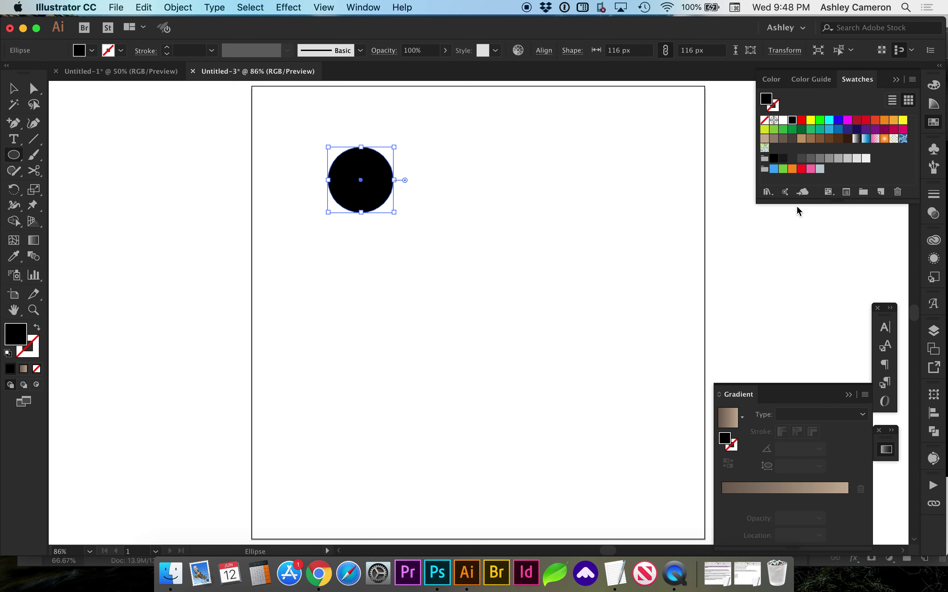
pyautogui.click(731, 495)
pyautogui.click(722, 500)
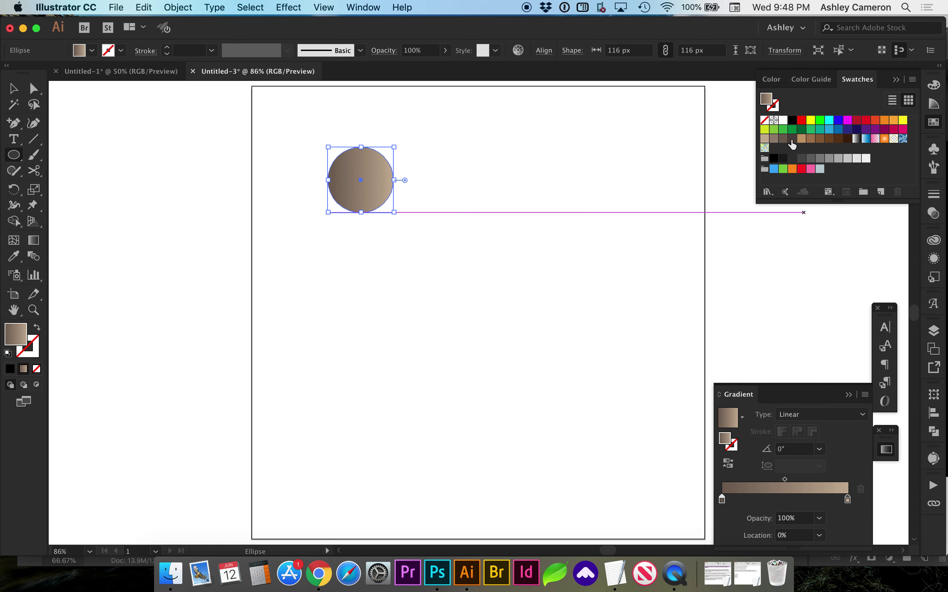
pyautogui.click(784, 144)
pyautogui.moveTo(785, 144); pyautogui.dragTo(722, 500)
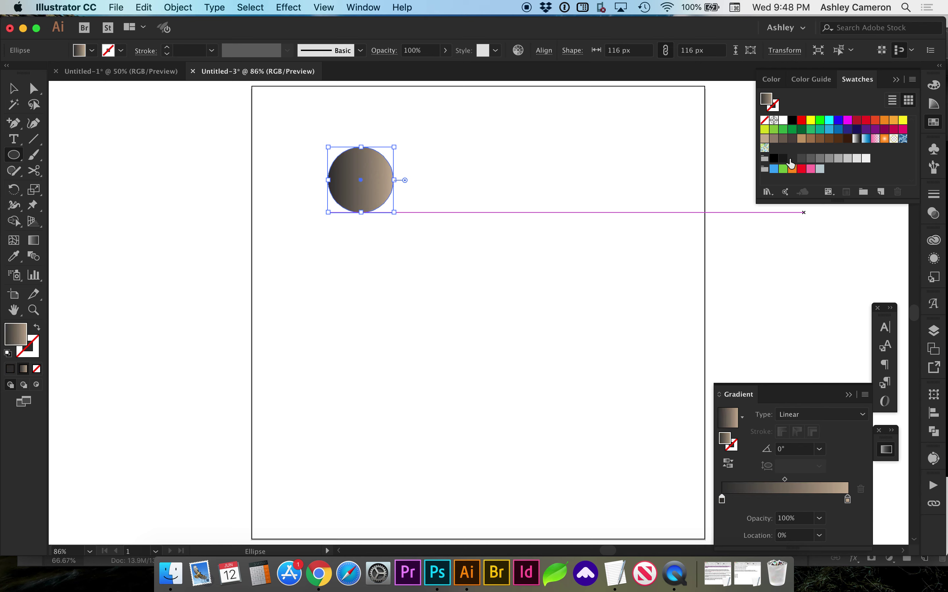
# Set the right gradient stop to a lighter grey and the angle to 90°.
pyautogui.click(847, 500)
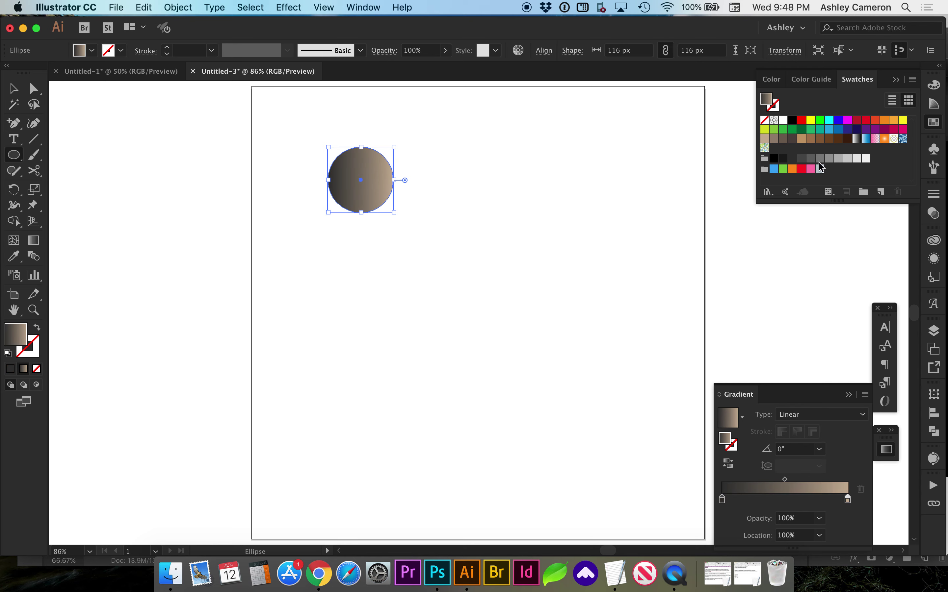
pyautogui.click(812, 159)
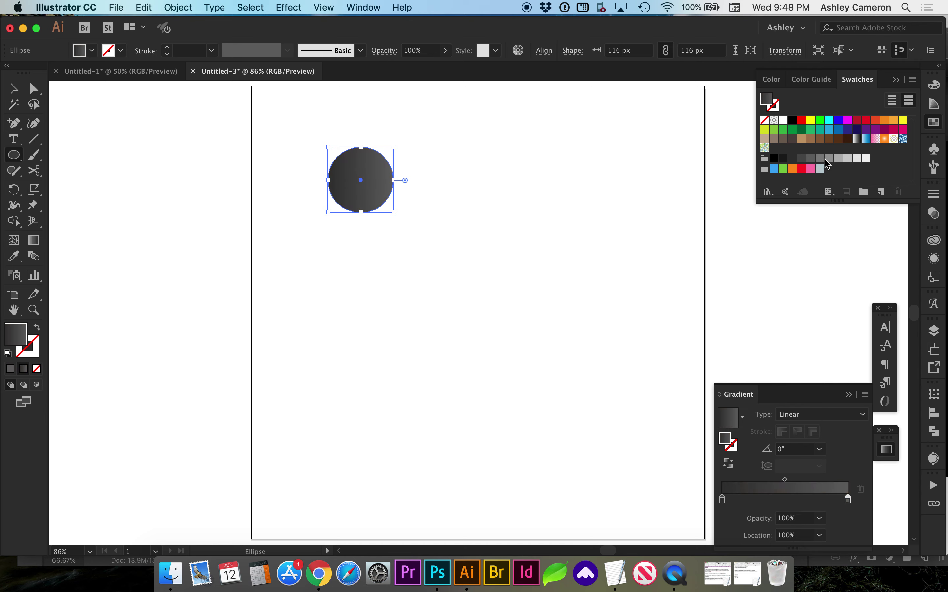
pyautogui.click(821, 160)
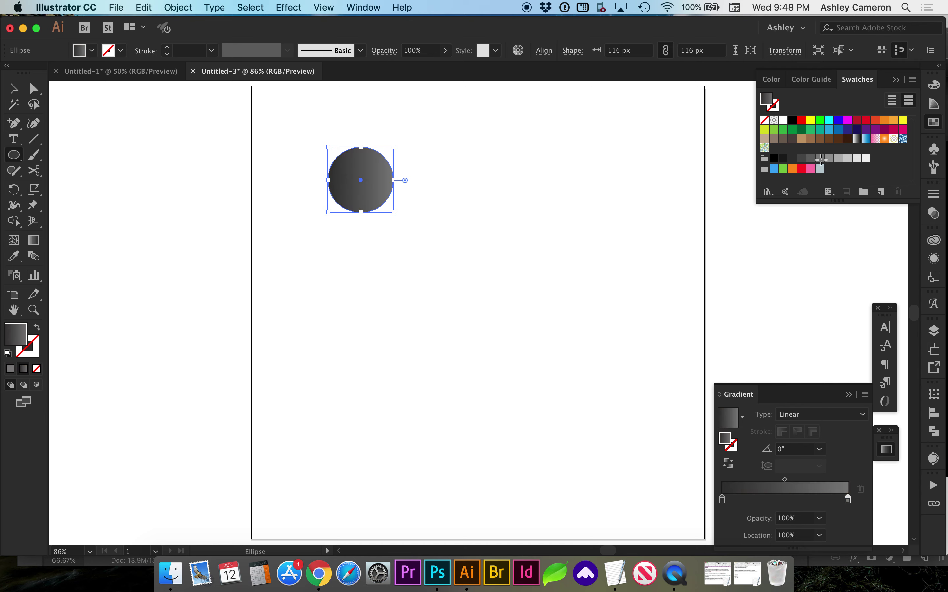
pyautogui.click(780, 449)
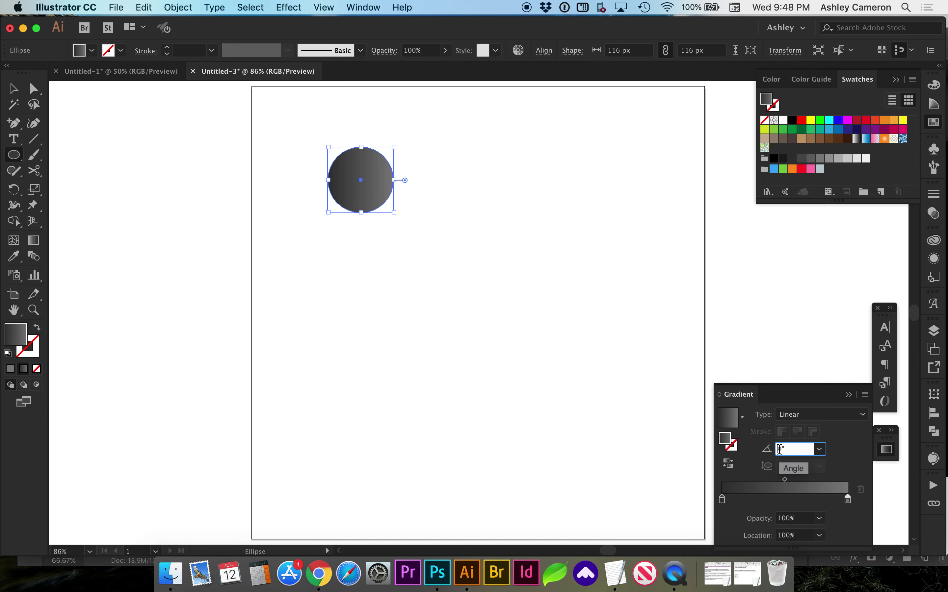
pyautogui.write('90')
pyautogui.press('Return')
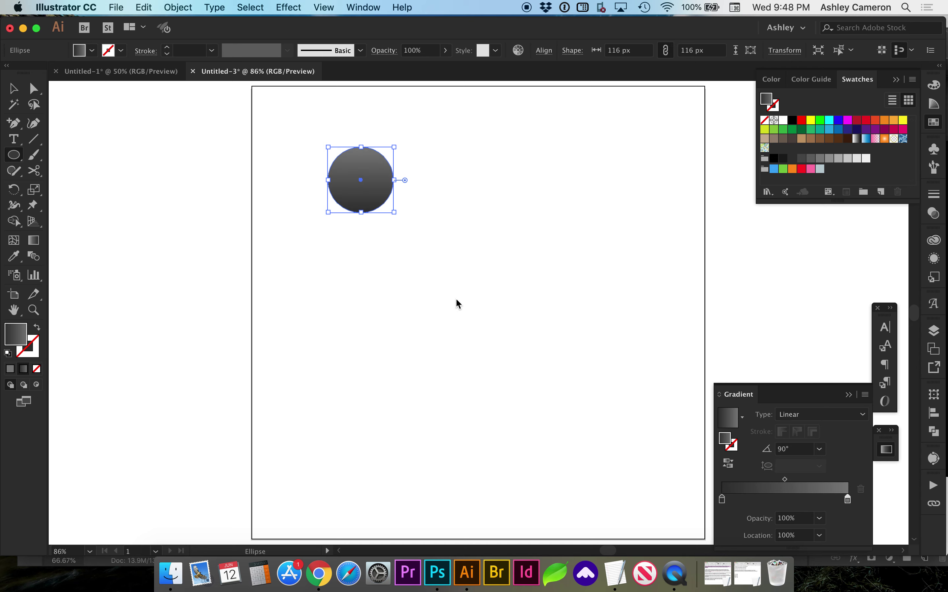
# Copy the circle straight down 258 px and blend the copy with the original.
pyautogui.click(14, 88)
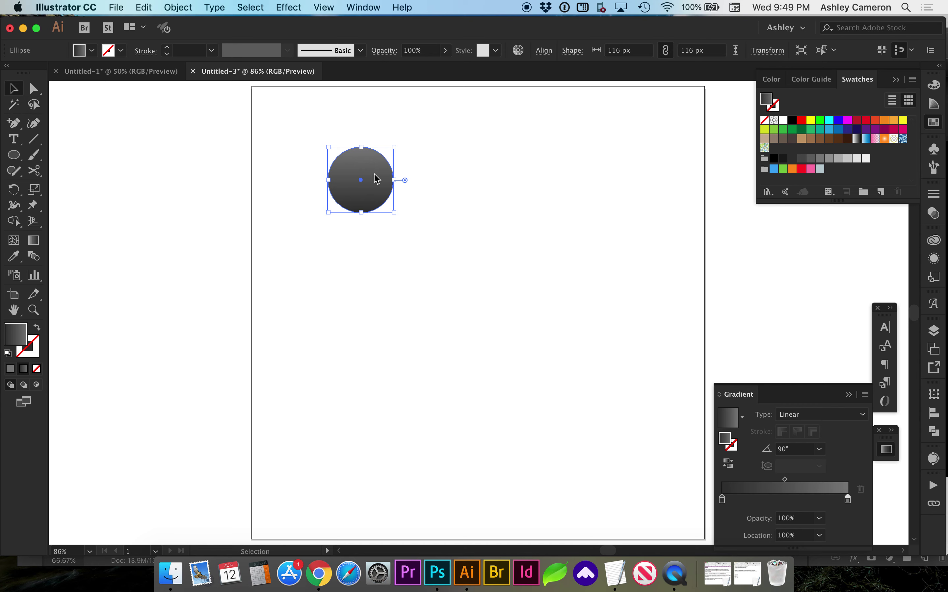
pyautogui.moveTo(377, 179); pyautogui.dragTo(377, 326)
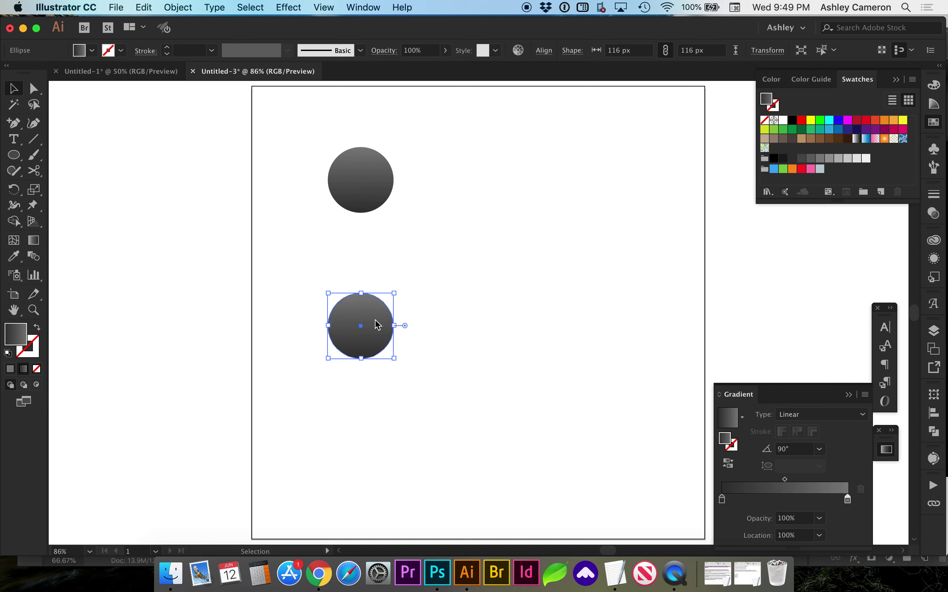
pyautogui.press('w')
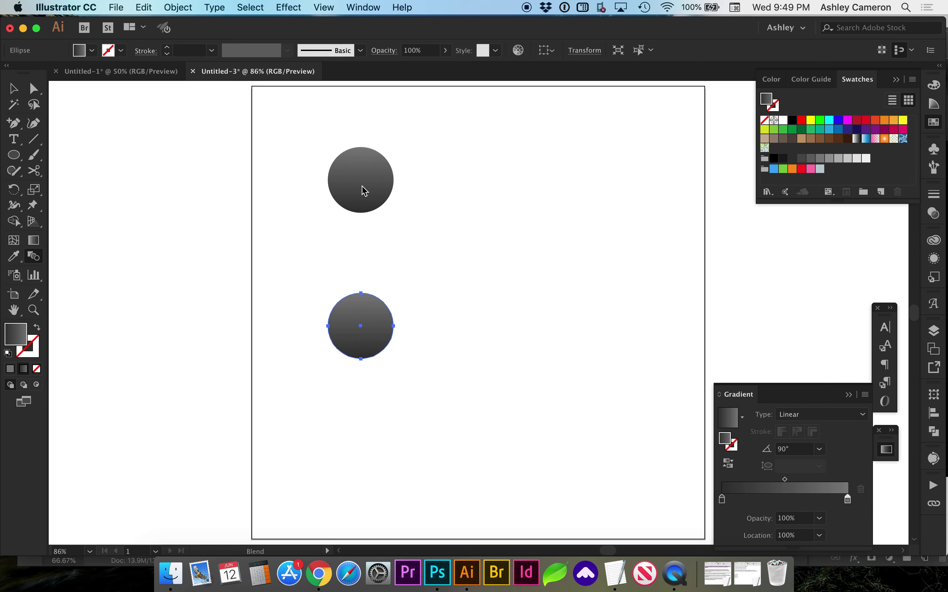
pyautogui.click(378, 326)
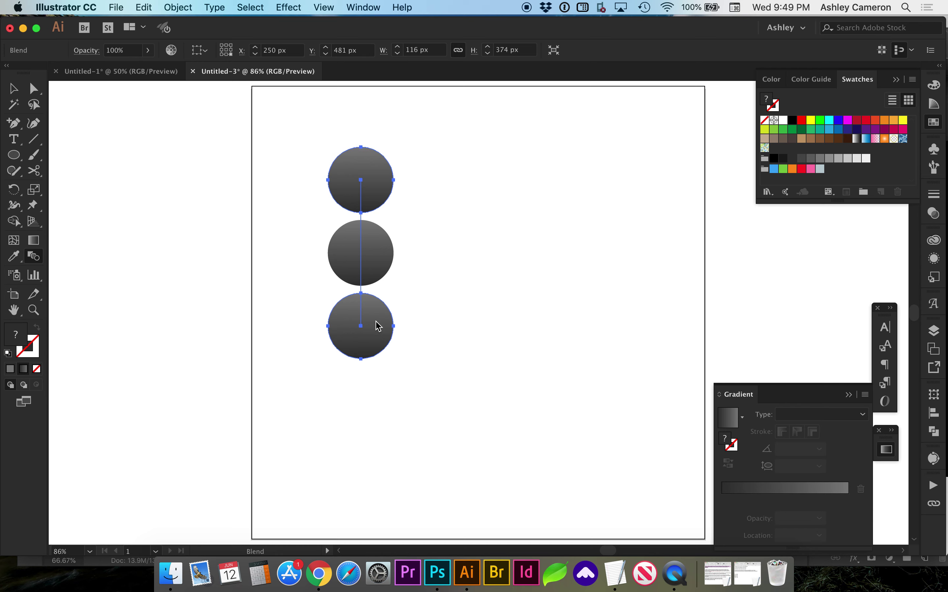
# Set Blend Options spacing to Specified Distance 6 px with Preview on.
pyautogui.doubleClick(34, 257)
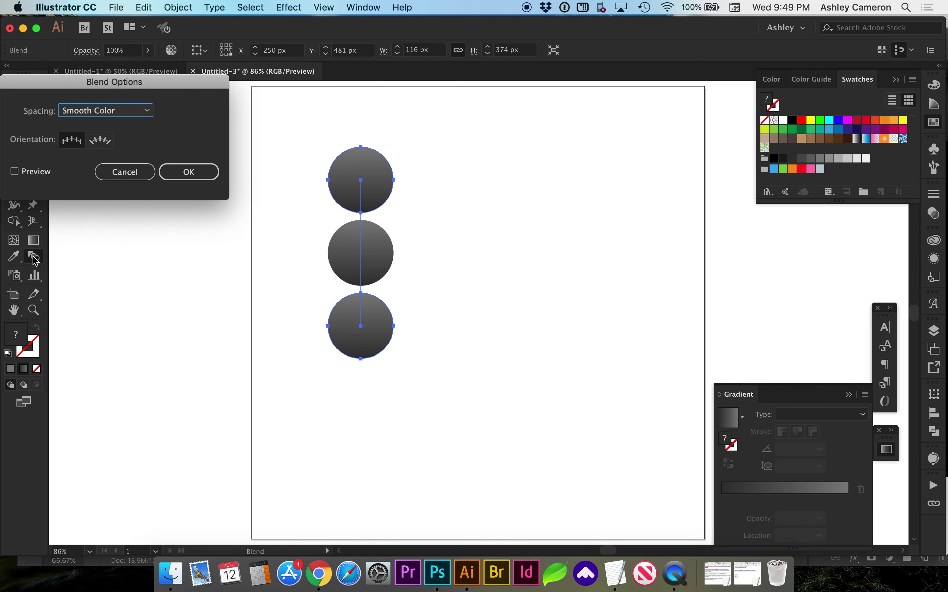
pyautogui.click(118, 111)
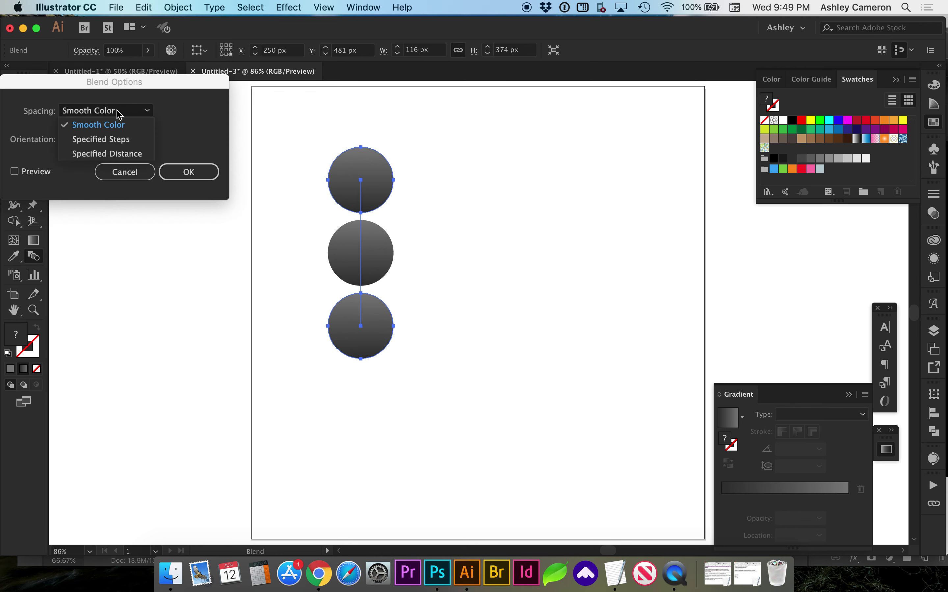
pyautogui.click(114, 142)
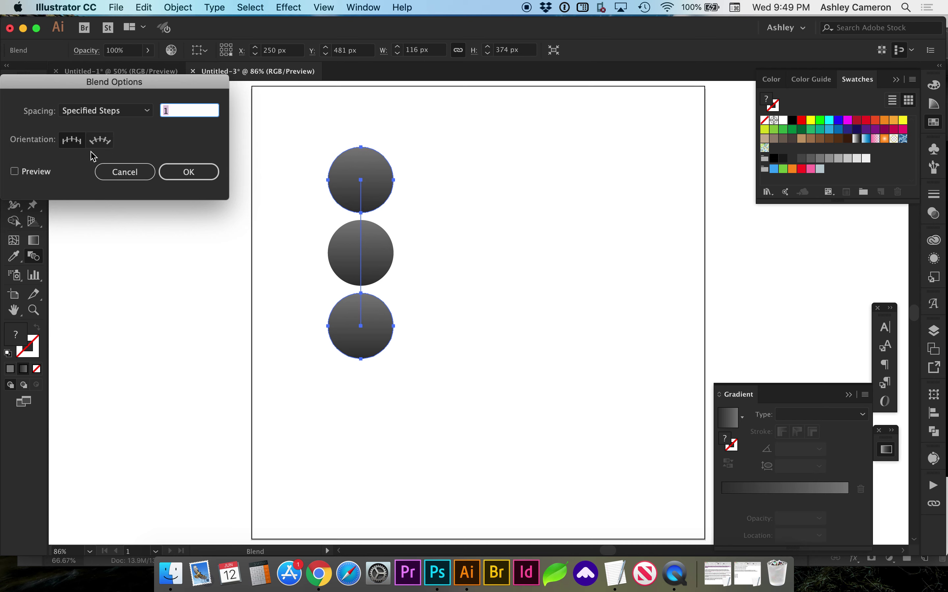
pyautogui.click(37, 175)
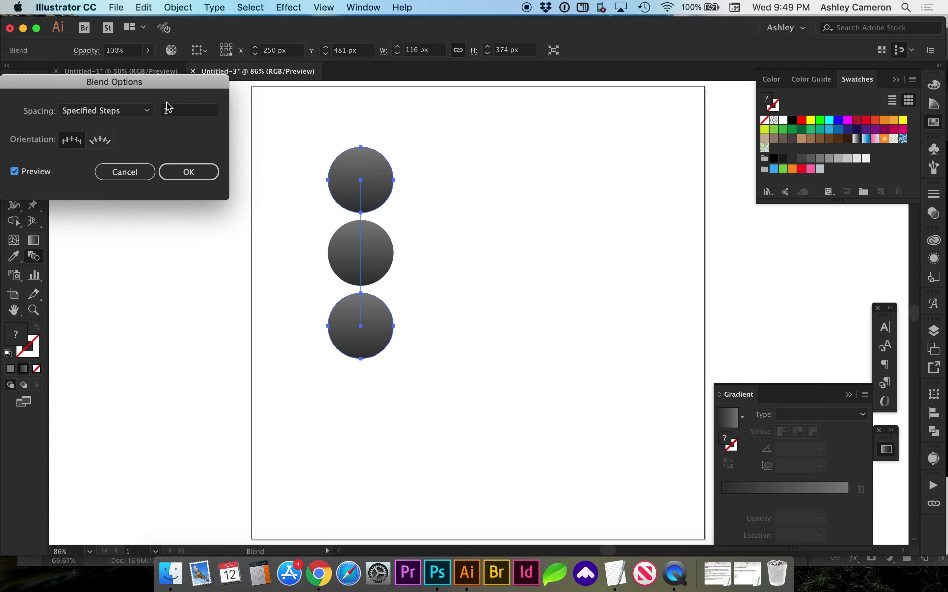
pyautogui.click(175, 112)
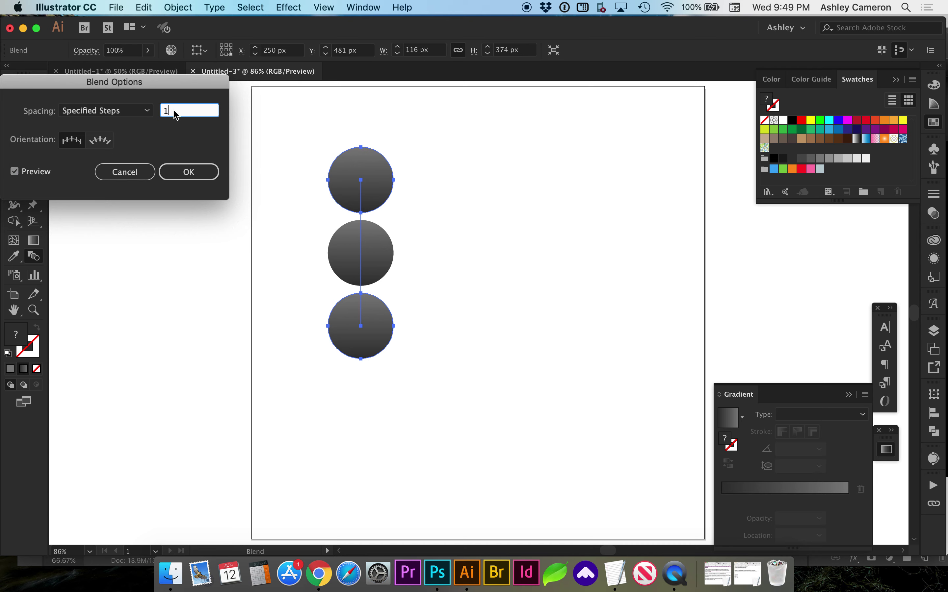
pyautogui.click(131, 111)
pyautogui.click(126, 152)
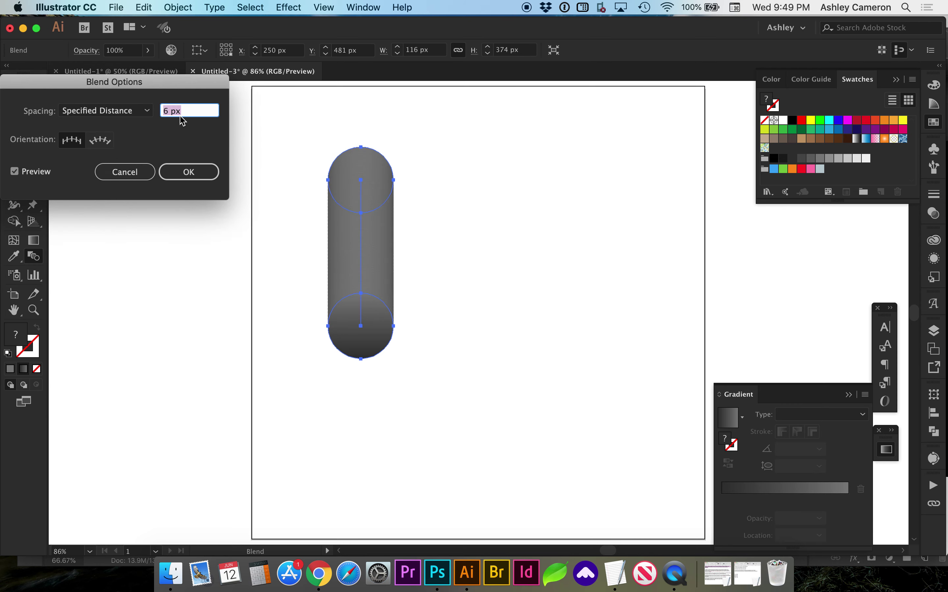
pyautogui.click(184, 175)
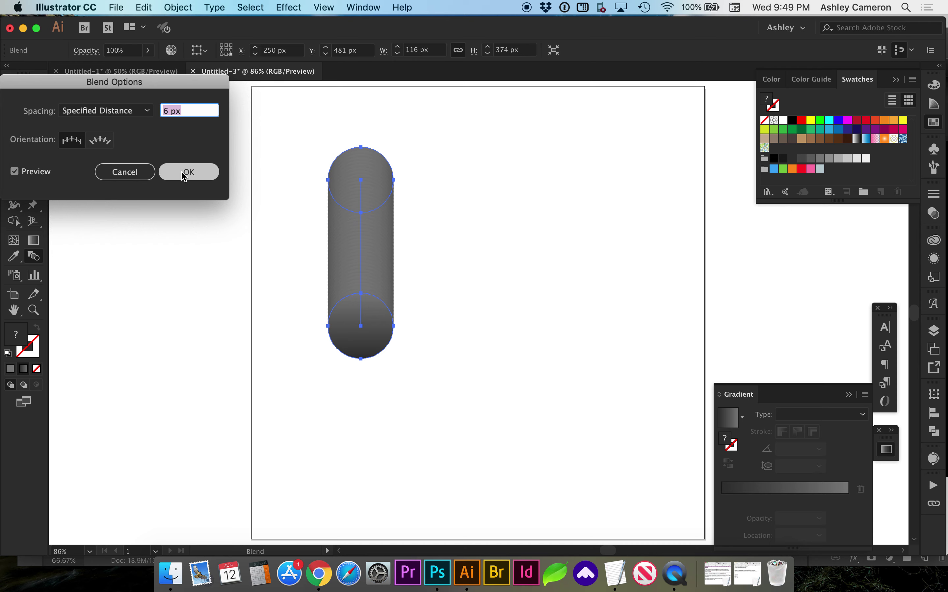
pyautogui.click(183, 175)
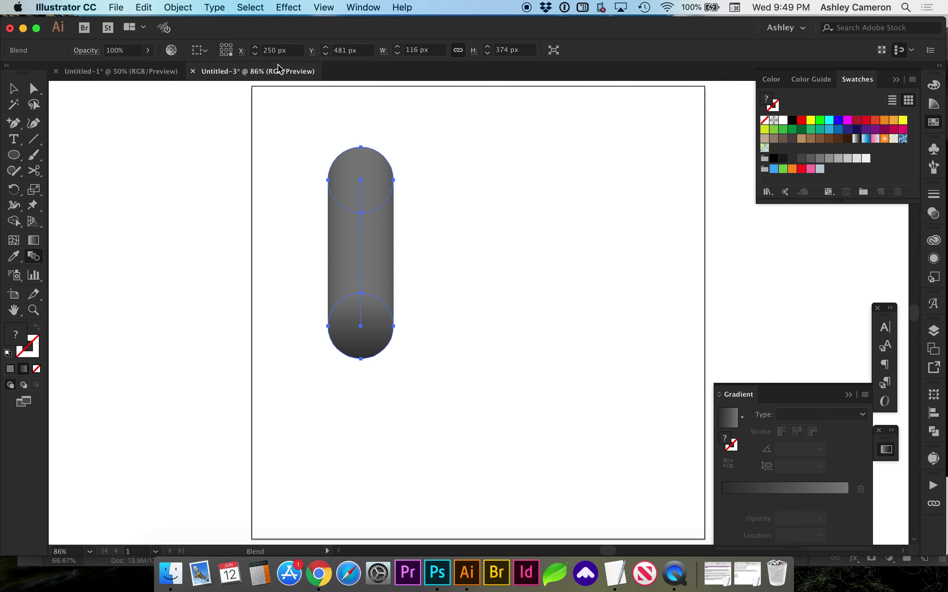
# Apply Roughen with Size 36% relative, Detail 70/in and Corner points.
pyautogui.click(281, 8)
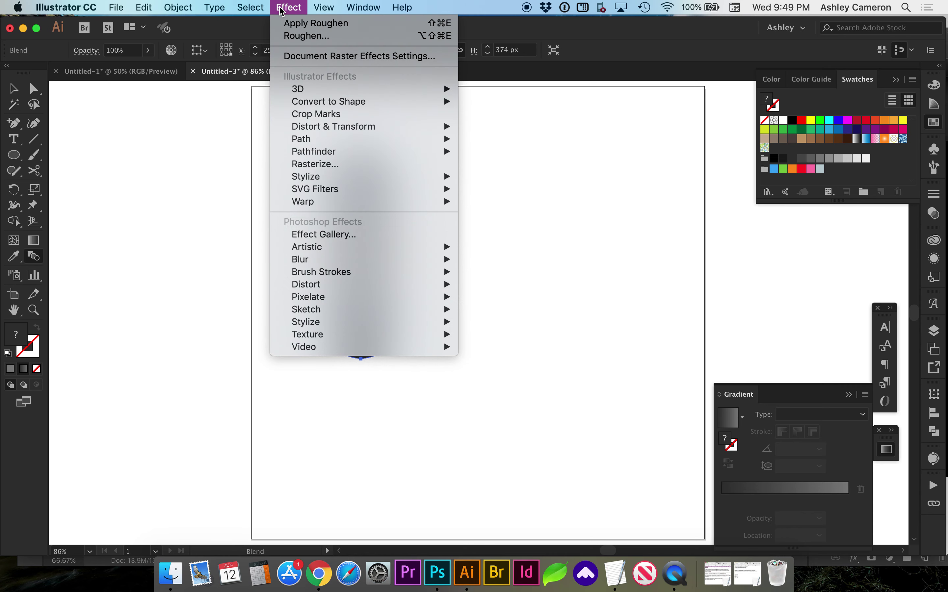
pyautogui.moveTo(308, 126)
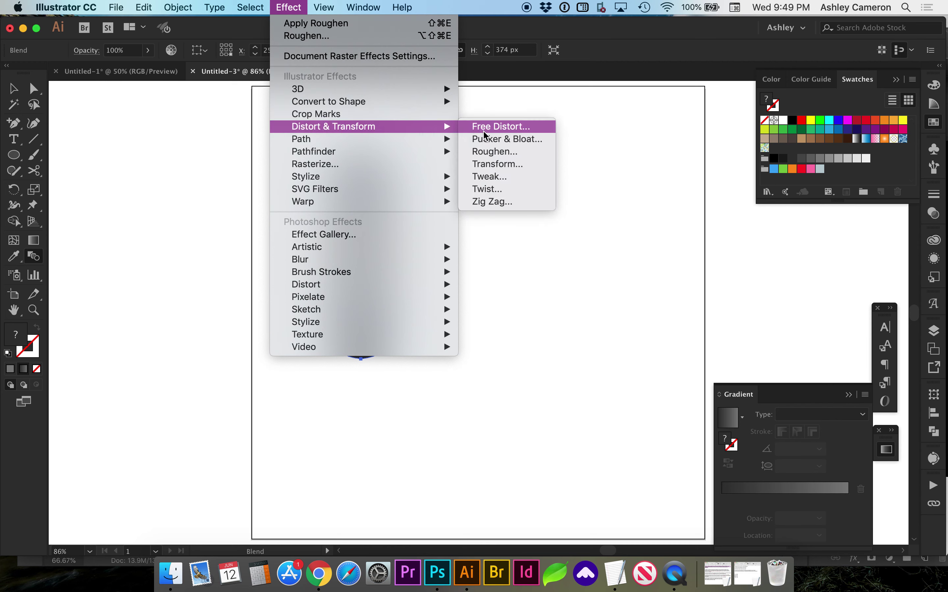
pyautogui.click(483, 154)
pyautogui.moveTo(248, 190); pyautogui.dragTo(223, 239)
pyautogui.click(101, 412)
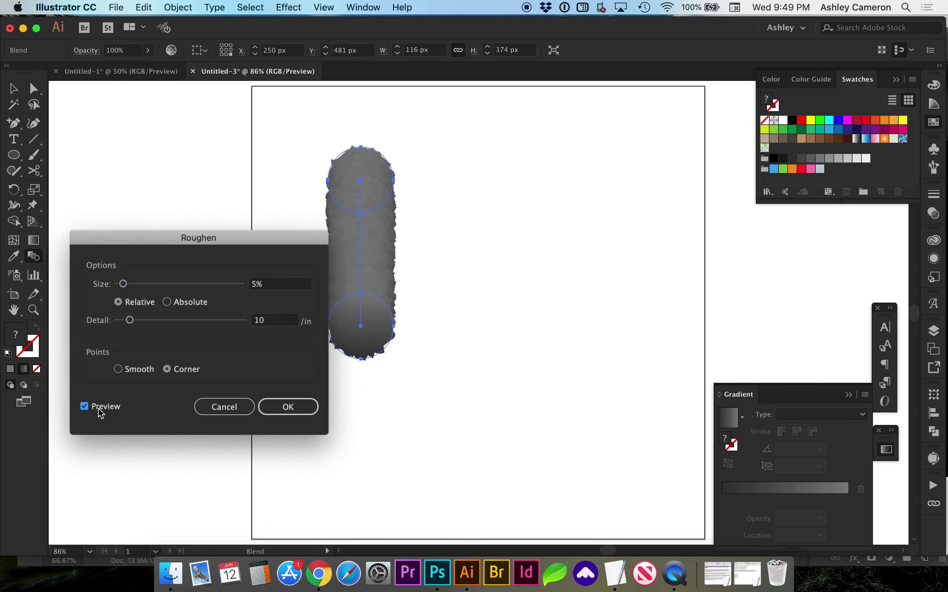
pyautogui.click(173, 283)
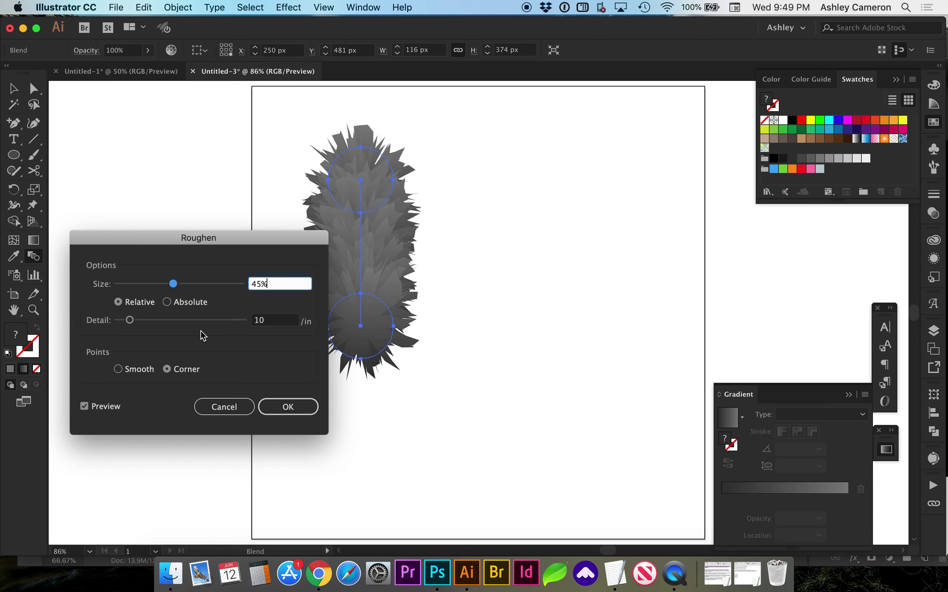
pyautogui.click(201, 321)
pyautogui.click(204, 321)
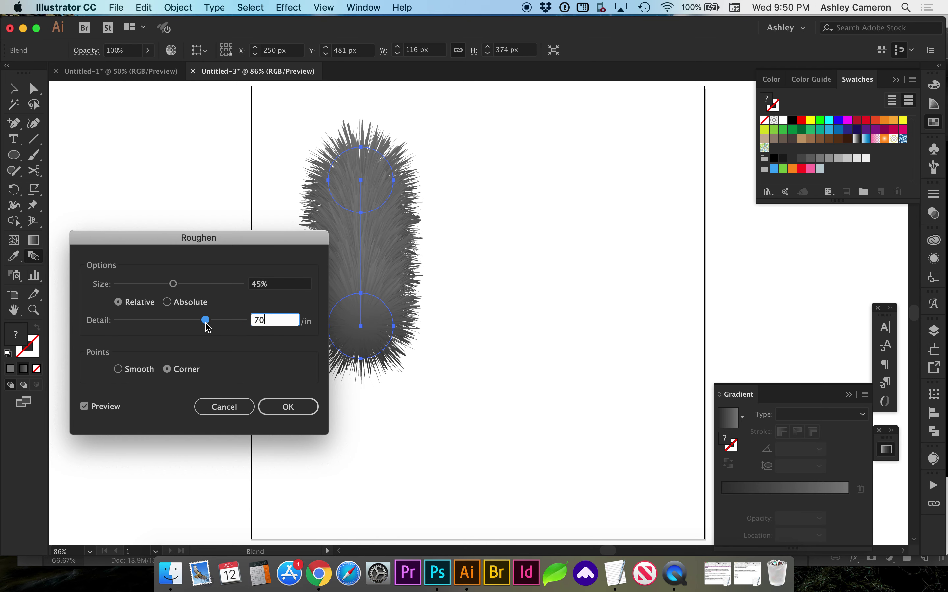
pyautogui.click(161, 284)
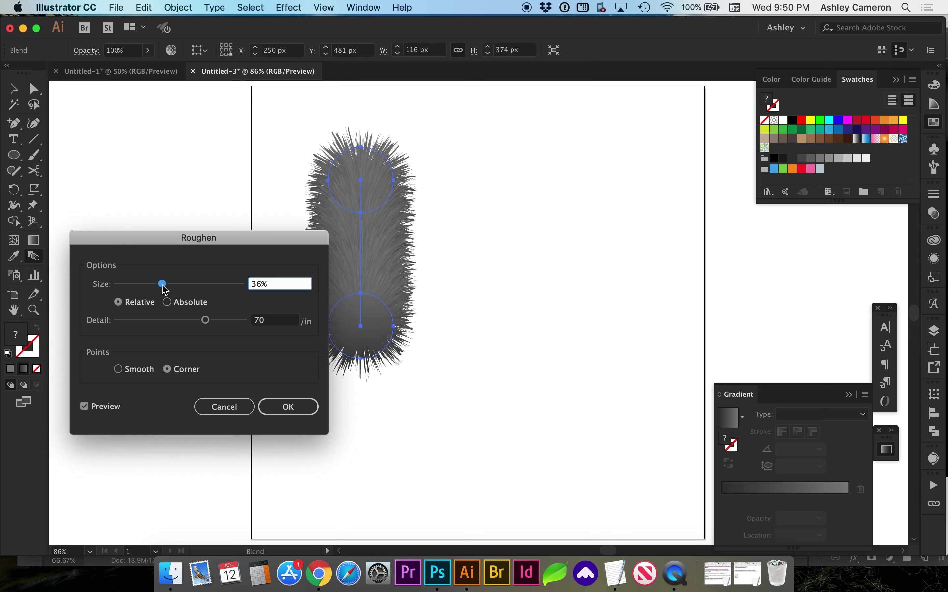
pyautogui.moveTo(198, 243); pyautogui.dragTo(136, 210)
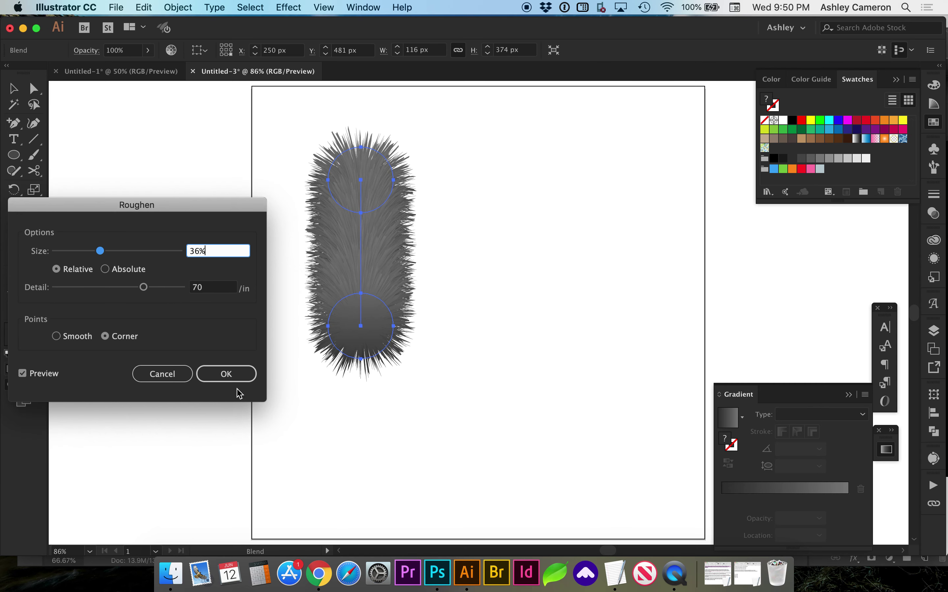
pyautogui.click(229, 374)
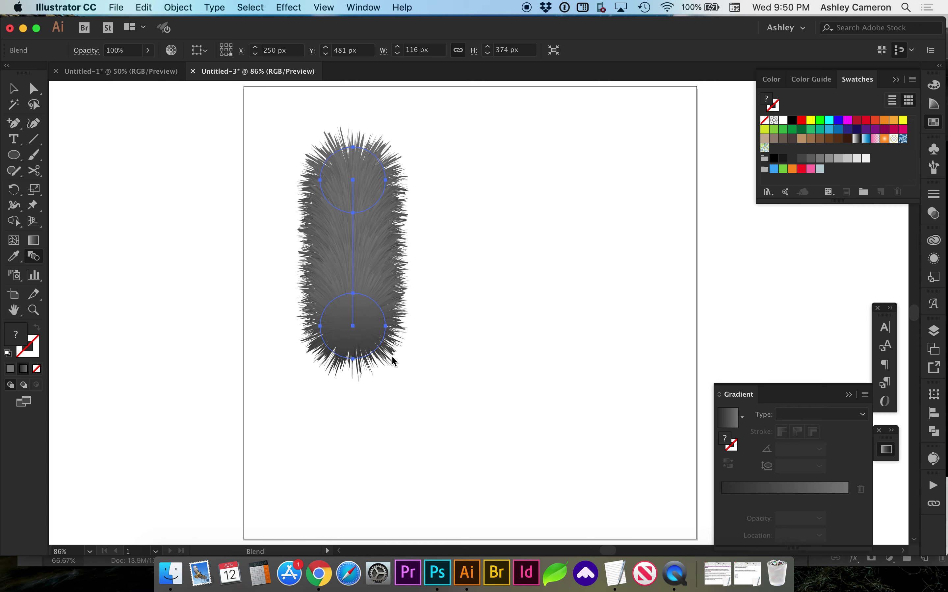
# Draw a 320 px circle right of the fur and apply the last grey gradient.
pyautogui.hscroll(3, 392, 358)
pyautogui.scroll(-1, 392, 358)
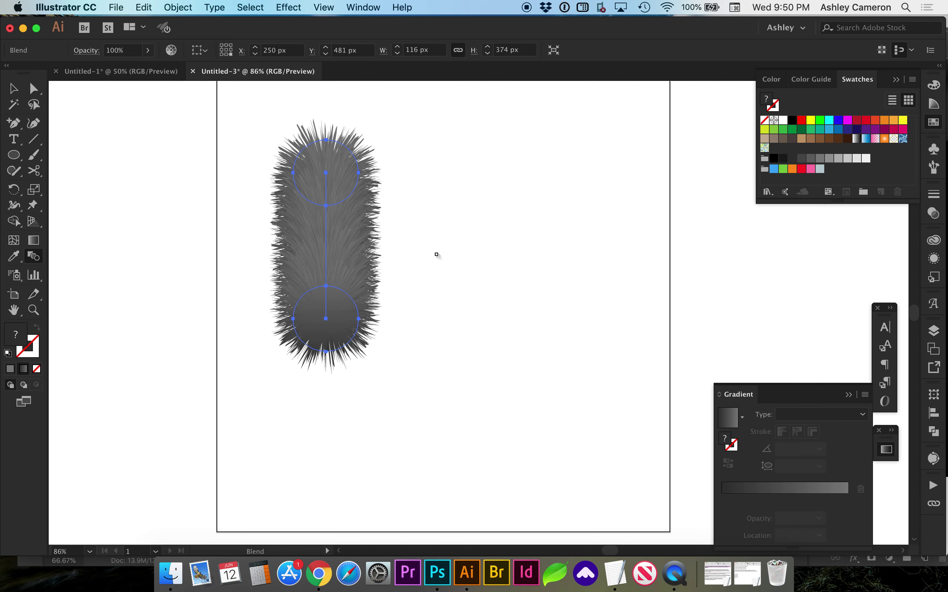
pyautogui.click(14, 156)
pyautogui.moveTo(450, 173); pyautogui.dragTo(630, 336)
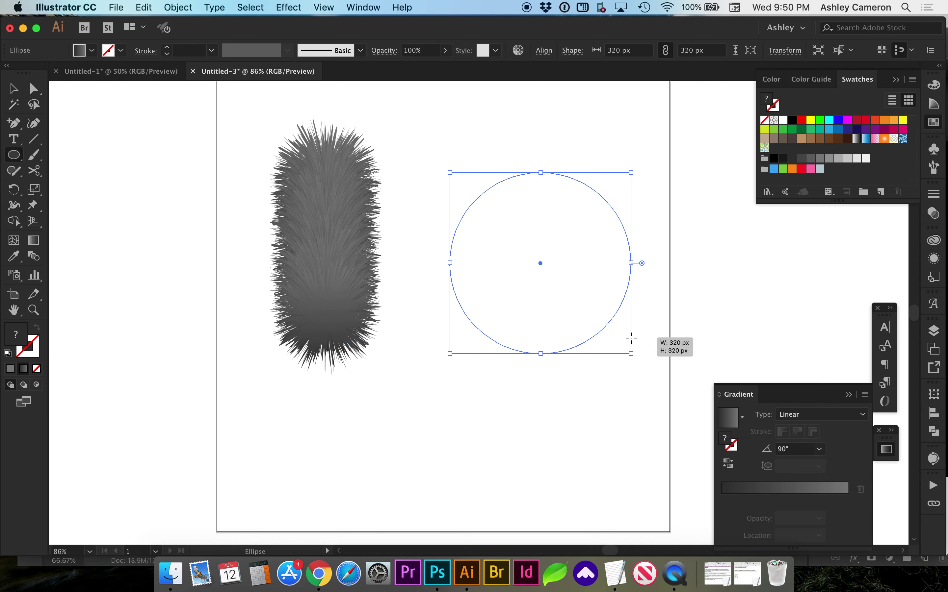
pyautogui.press('.')
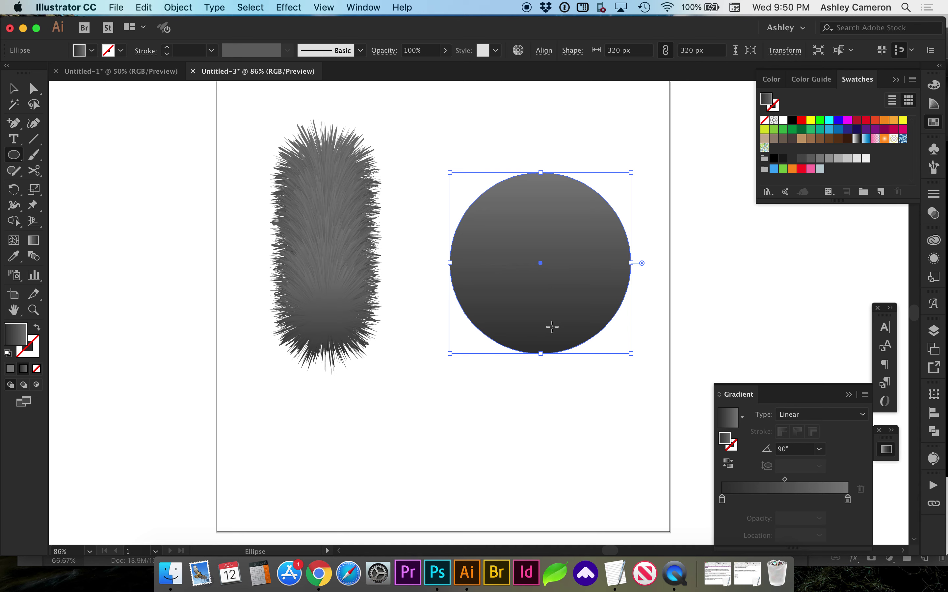
# Select the fur blend plus the circle and apply Object > Blend > Replace Spine.
pyautogui.press('v')
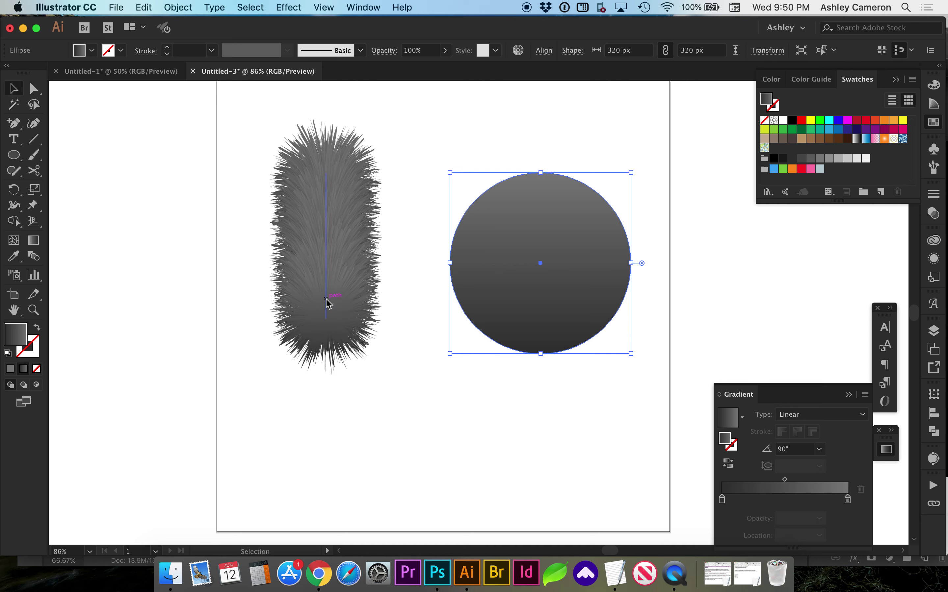
pyautogui.click(328, 303)
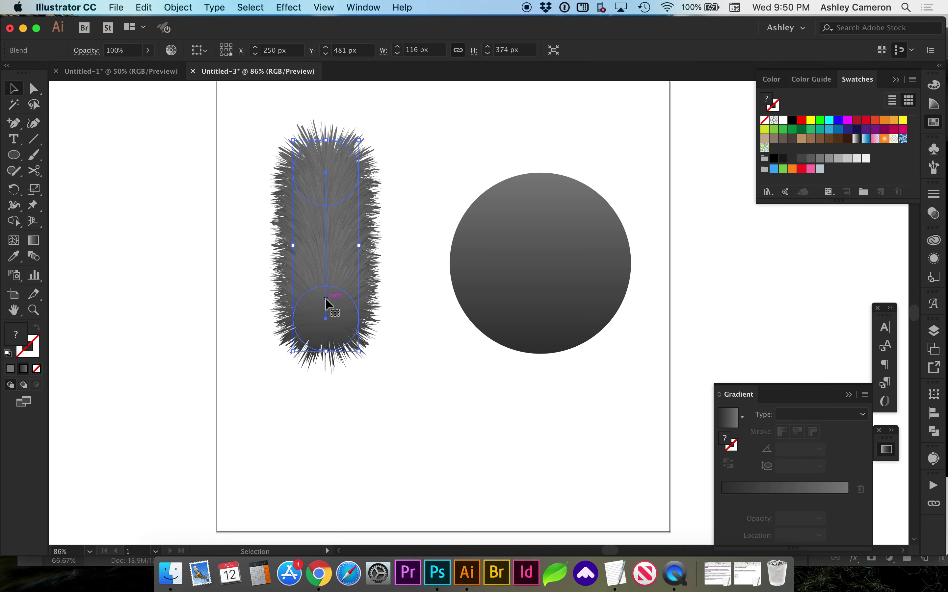
pyautogui.keyDown('shift'); pyautogui.click(489, 271); pyautogui.keyUp('shift')
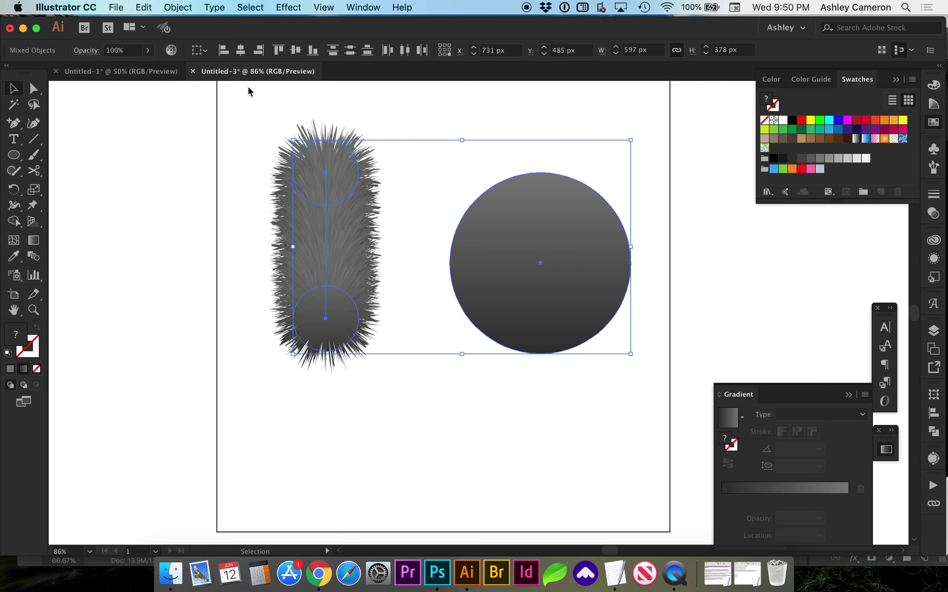
pyautogui.click(175, 8)
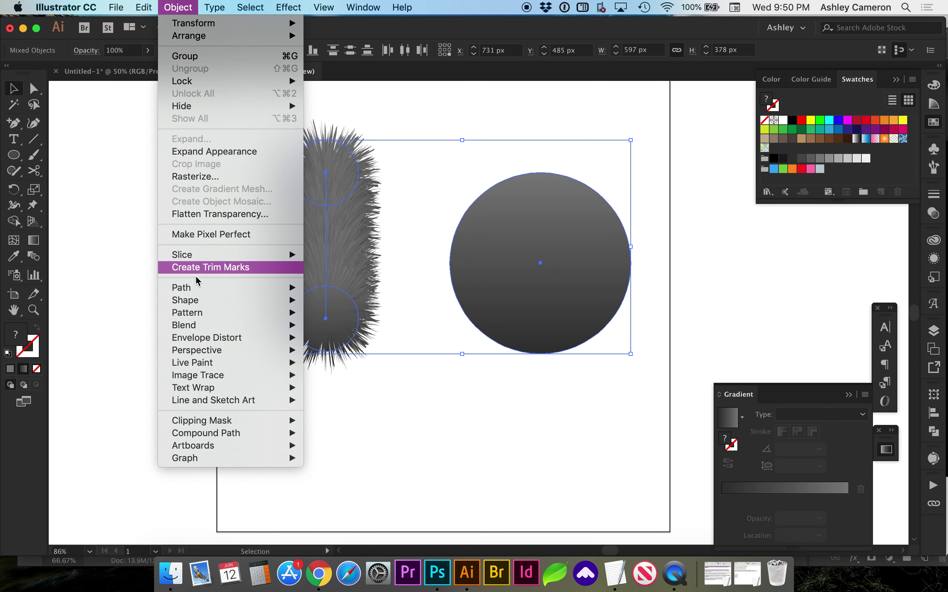
pyautogui.moveTo(198, 327)
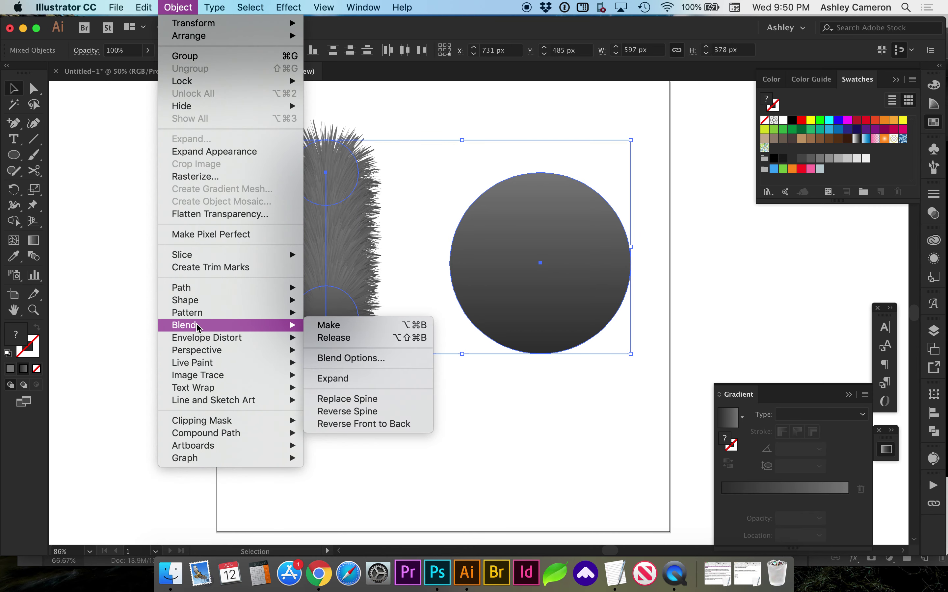
pyautogui.click(344, 401)
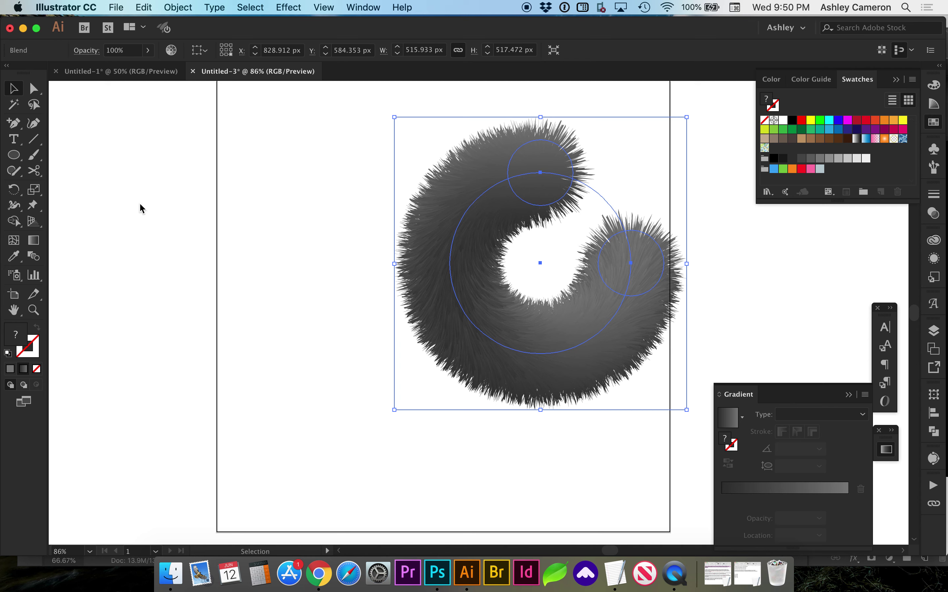
# Cut the circular spine at its top anchor with the Scissors tool, then deselect.
pyautogui.click(34, 174)
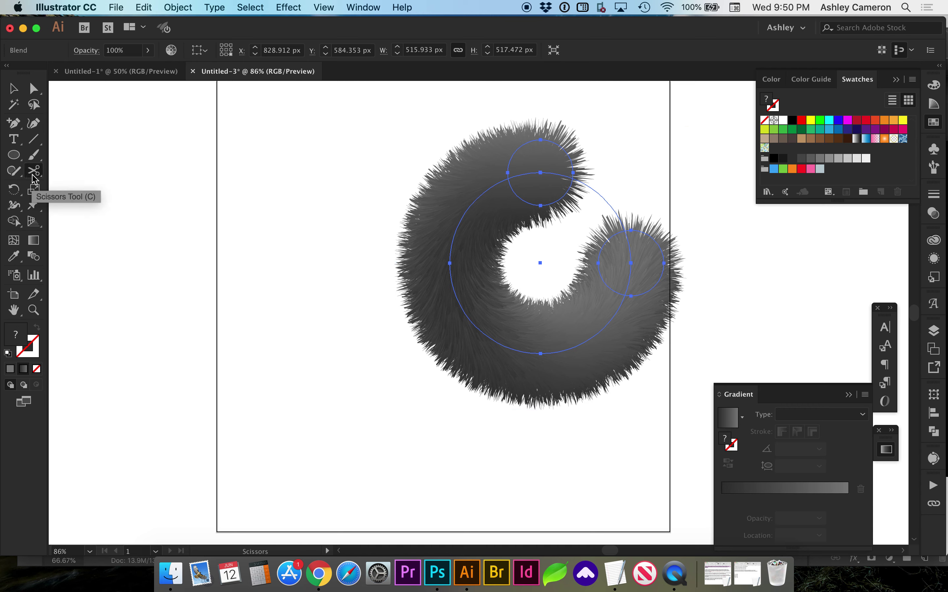
pyautogui.click(542, 173)
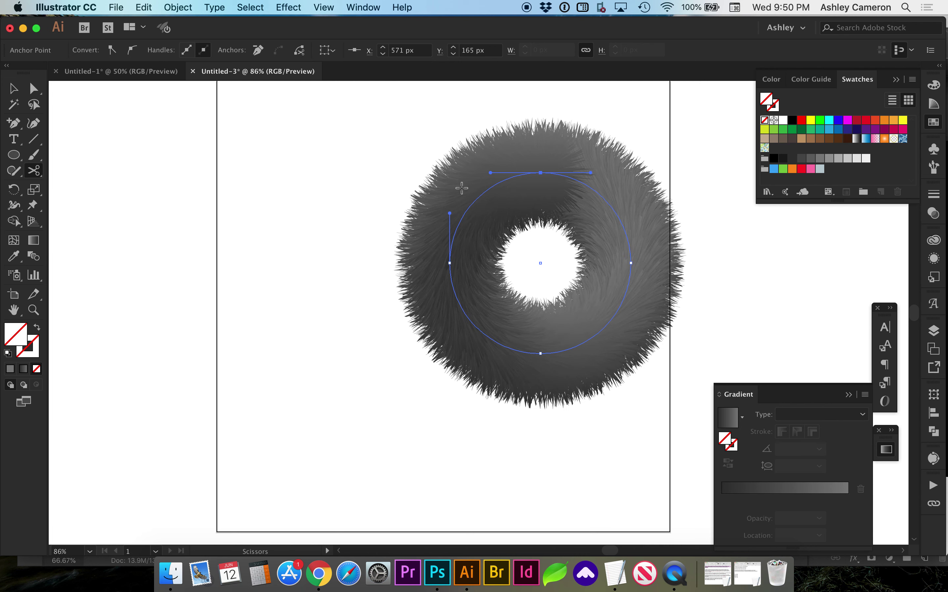
pyautogui.press('v')
pyautogui.click(334, 311)
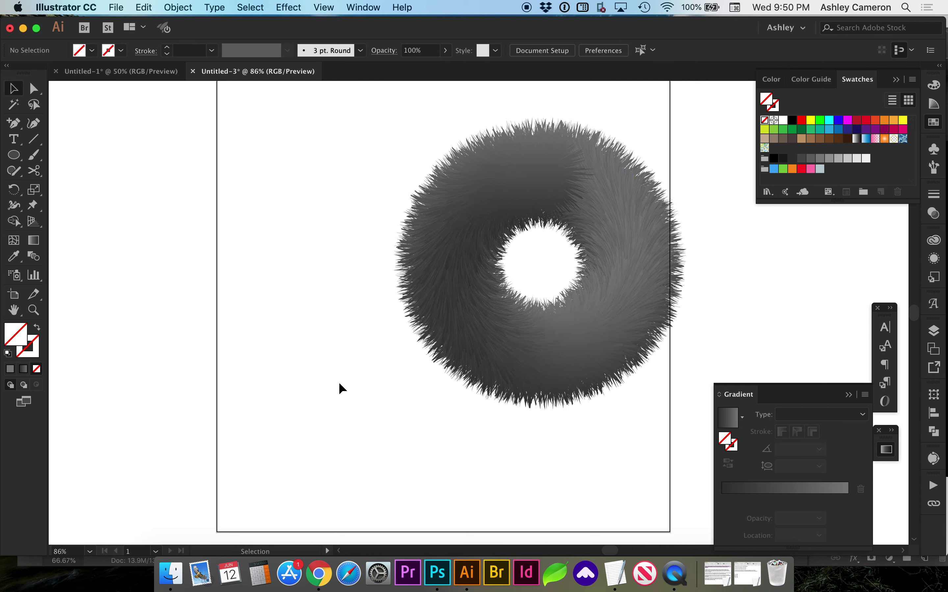
pyautogui.hscroll(3, 338, 382)
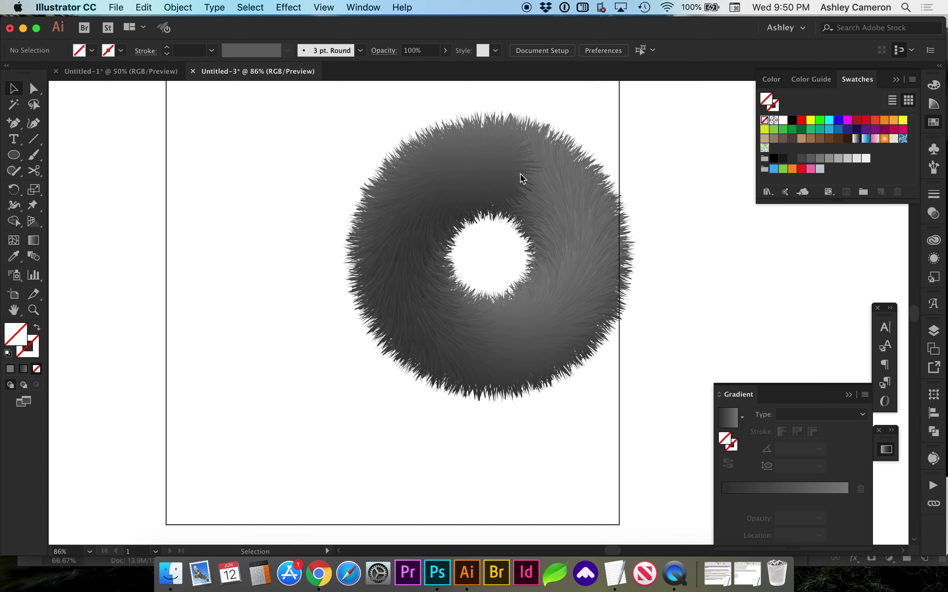
pyautogui.press('a')
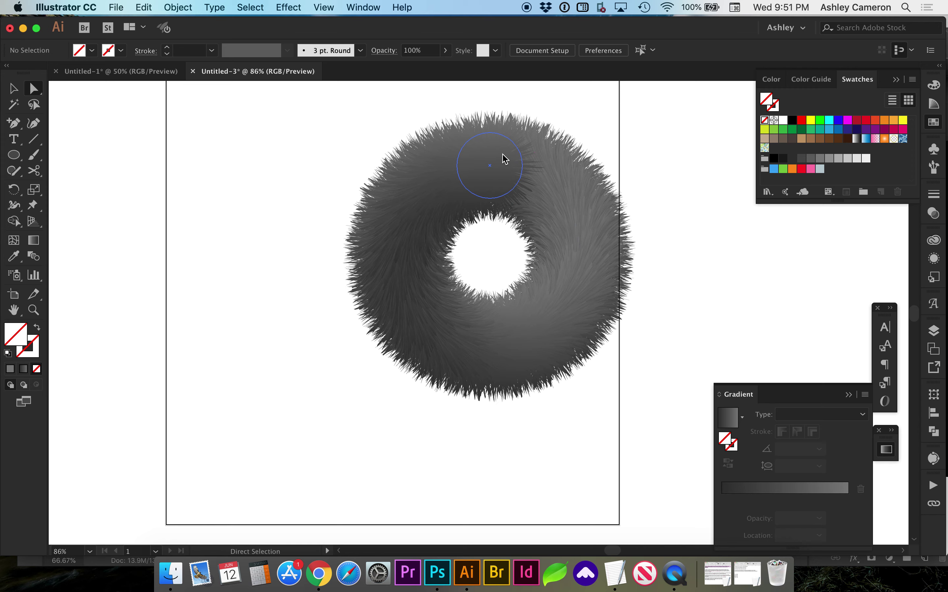
# Drag the spine's top anchor to uncurl the fur and shrink the tip circle to 66 px.
pyautogui.moveTo(490, 166)
pyautogui.mouseDown()
pyautogui.moveTo(626, 152)
pyautogui.moveTo(459, 144)
pyautogui.moveTo(232, 157)
pyautogui.mouseUp()
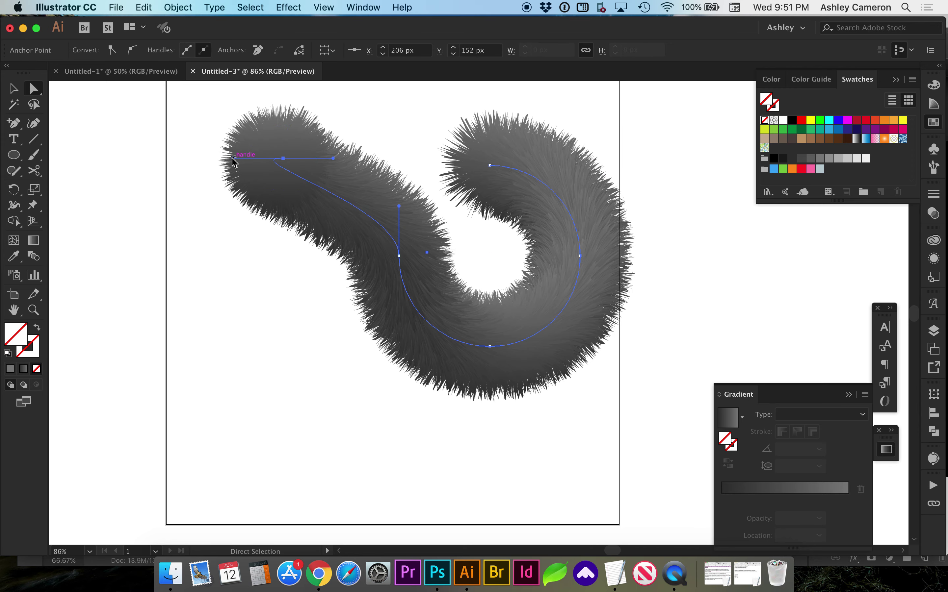
pyautogui.press('v')
pyautogui.doubleClick(295, 127)
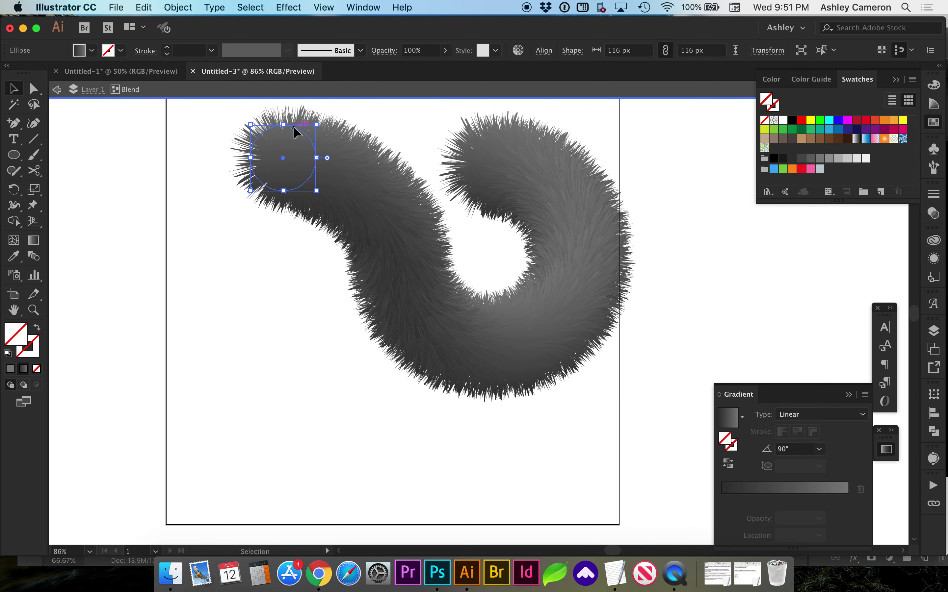
pyautogui.moveTo(317, 126); pyautogui.dragTo(305, 142)
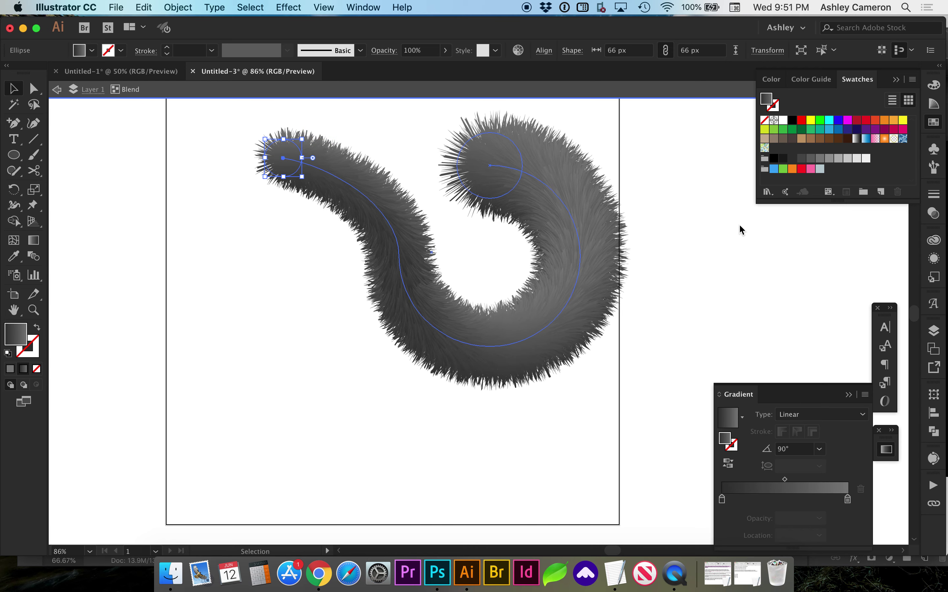
# Reopen the blend's Roughen from the Appearance panel and raise Size to 59% with Preview.
pyautogui.click(936, 260)
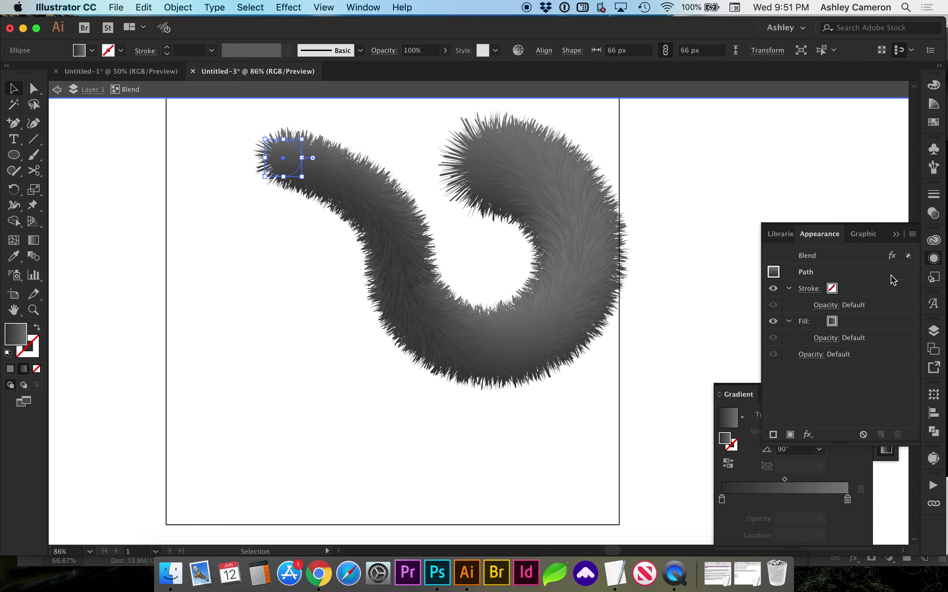
pyautogui.click(804, 256)
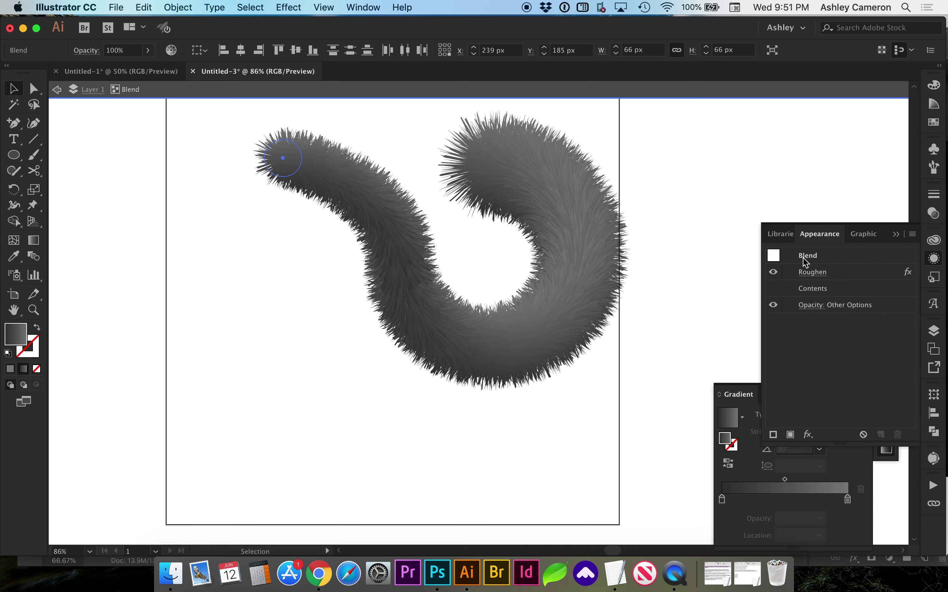
pyautogui.click(819, 276)
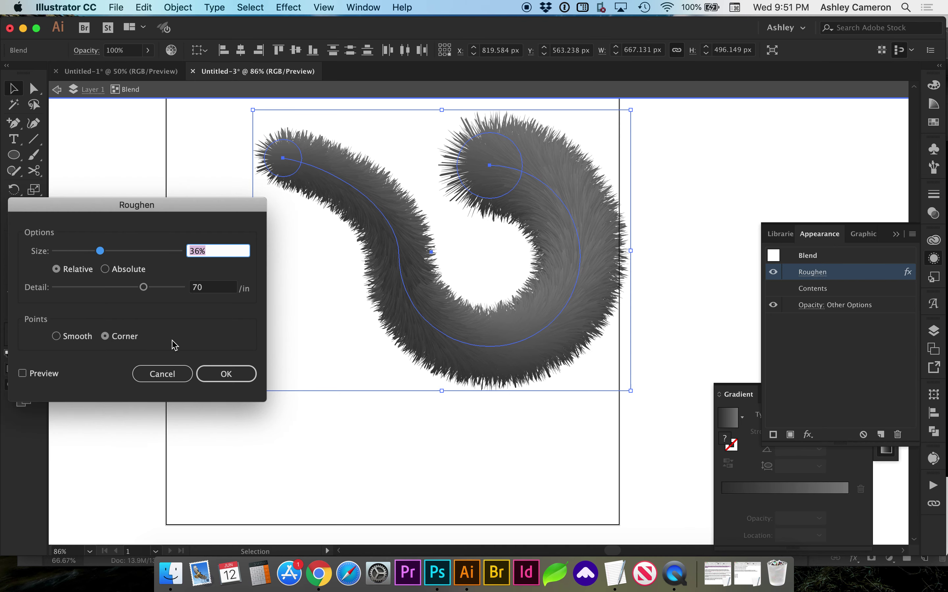
pyautogui.click(55, 376)
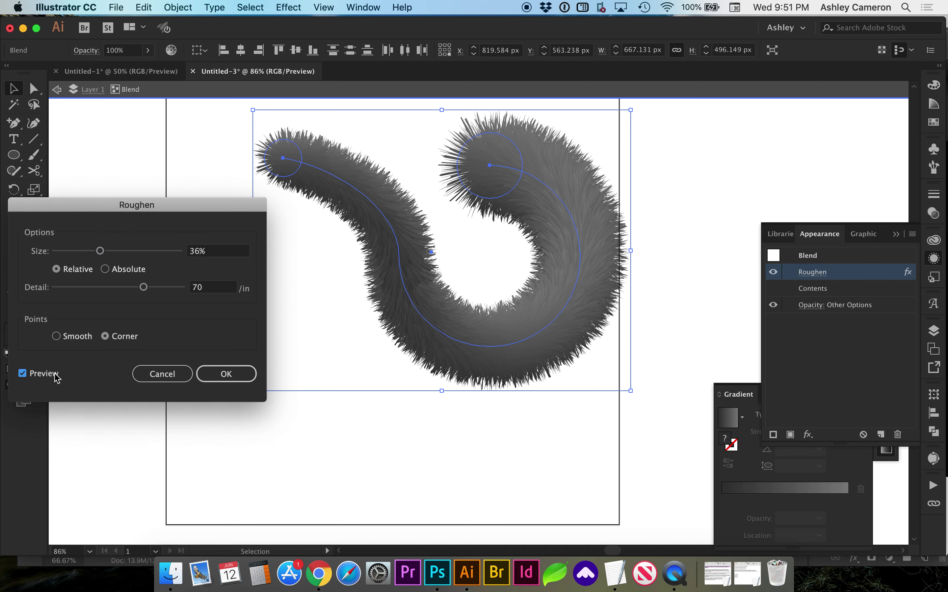
pyautogui.click(120, 252)
pyautogui.click(128, 251)
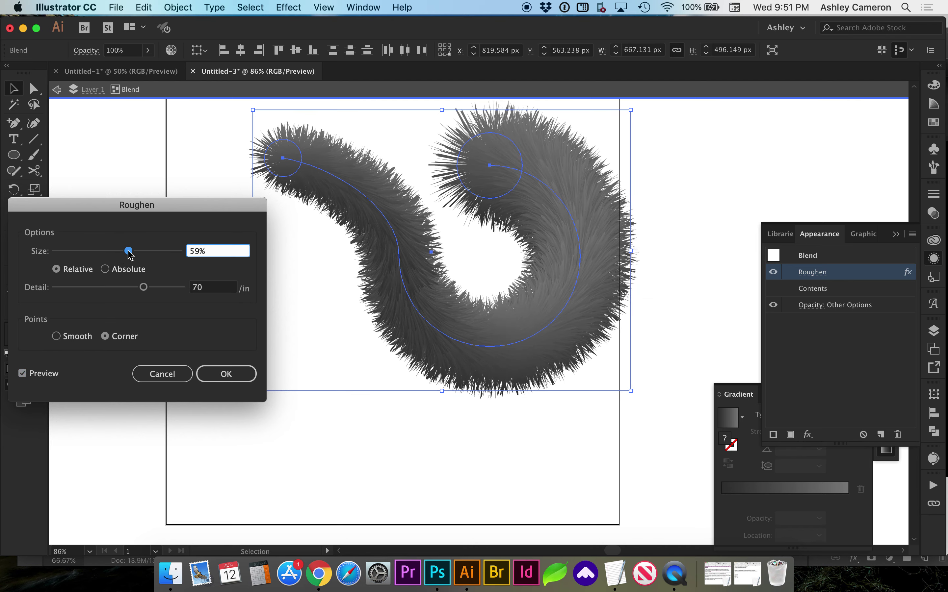